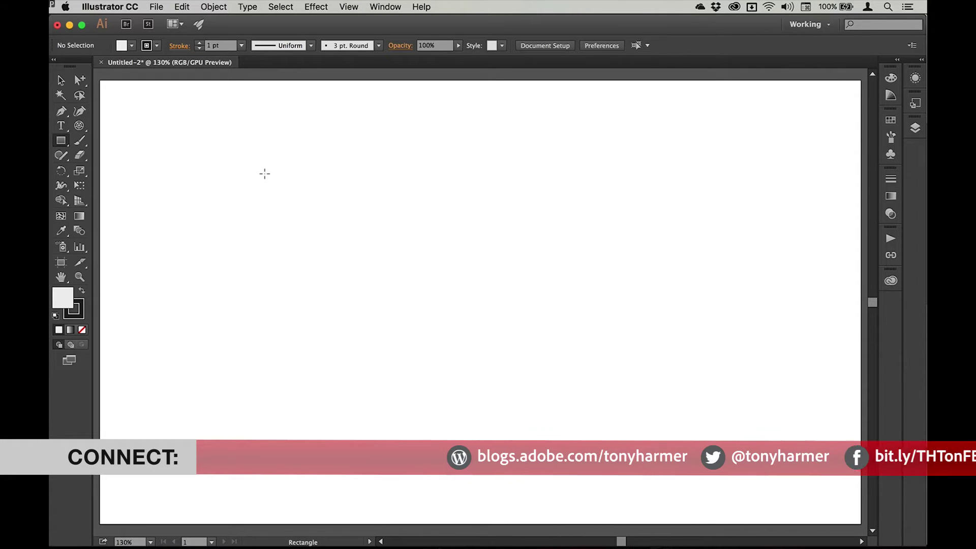
Draw a square and two rectangles with the Shaper tool, then undo them to clear the artboard
{"action": "left_click_drag", "start_coordinate": [379, 155], "coordinate": [503, 287]}
{"action": "mouse_move", "coordinate": [349, 287]}
{"action": "left_mouse_down"}
{"action": "mouse_move", "coordinate": [610, 427]}
{"action": "mouse_move", "coordinate": [546, 462]}
{"action": "left_mouse_up"}
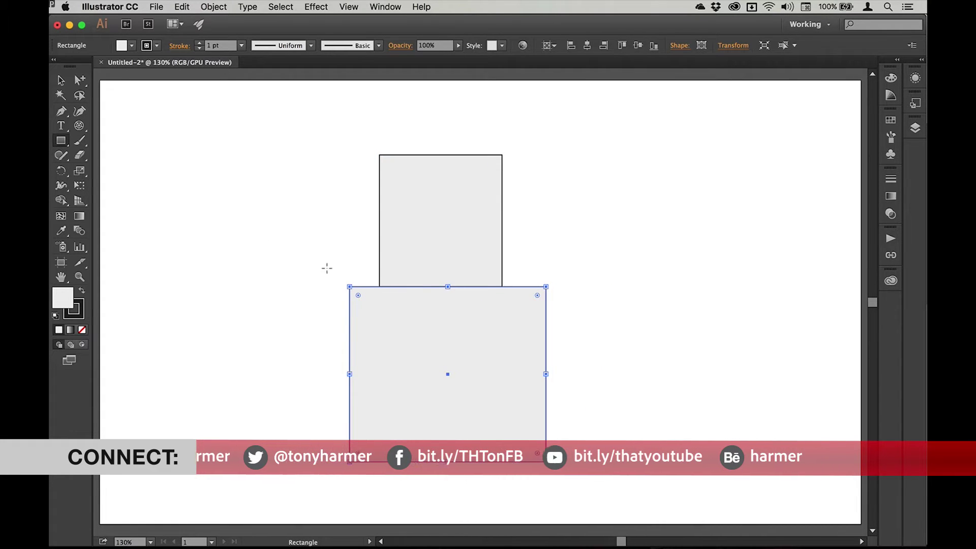
{"action": "left_click_drag", "start_coordinate": [314, 269], "coordinate": [345, 417]}
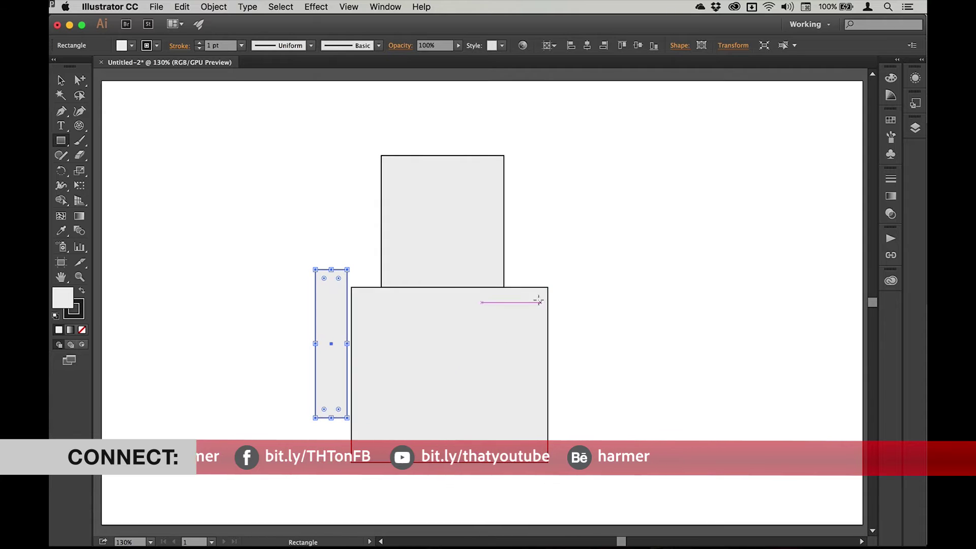
{"action": "key", "text": "super+z"}
{"action": "key", "text": "super+z"}
{"action": "key", "text": "super+z"}
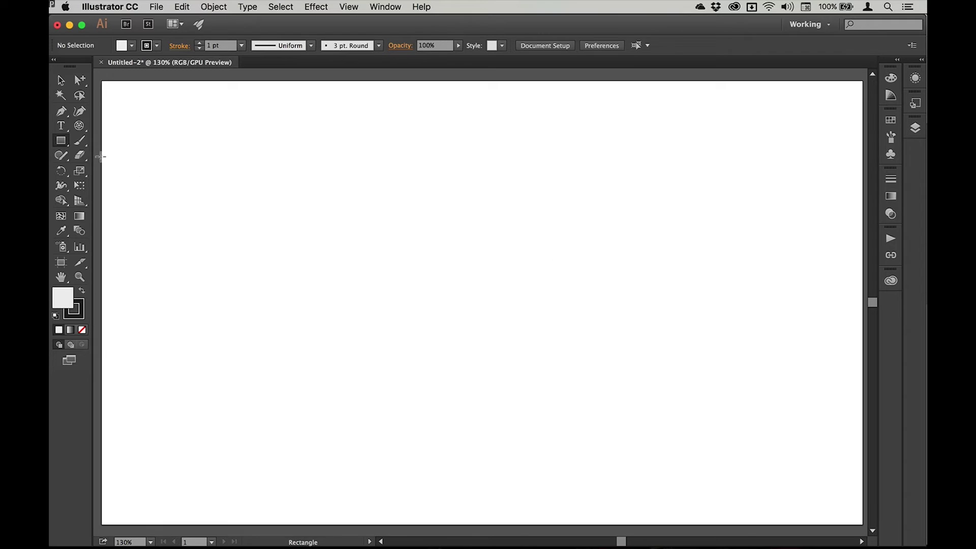
Sketch a circle near the top with the Shaper tool, test a pie wedge, and undo it
{"action": "left_click", "coordinate": [61, 156]}
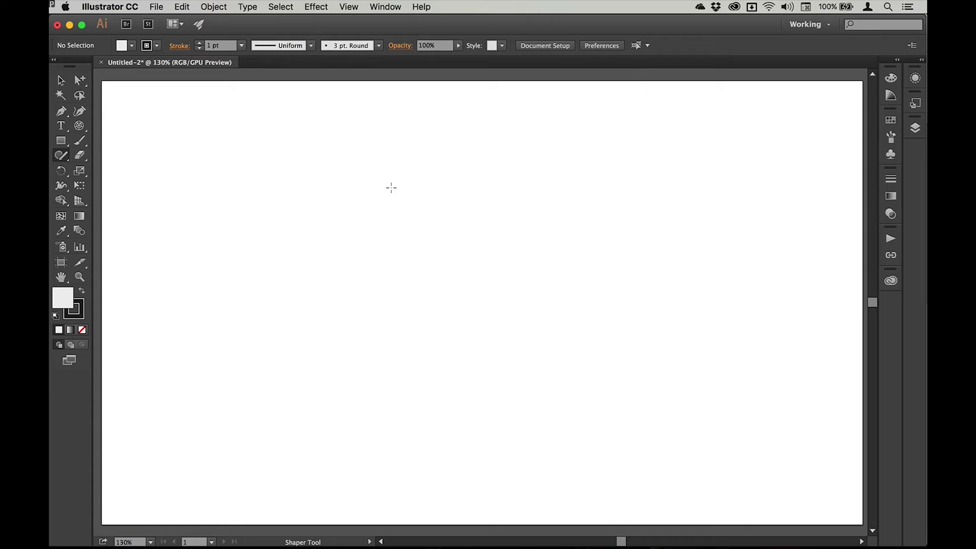
{"action": "mouse_move", "coordinate": [443, 154]}
{"action": "left_mouse_down"}
{"action": "mouse_move", "coordinate": [460, 155]}
{"action": "mouse_move", "coordinate": [448, 153]}
{"action": "left_mouse_up"}
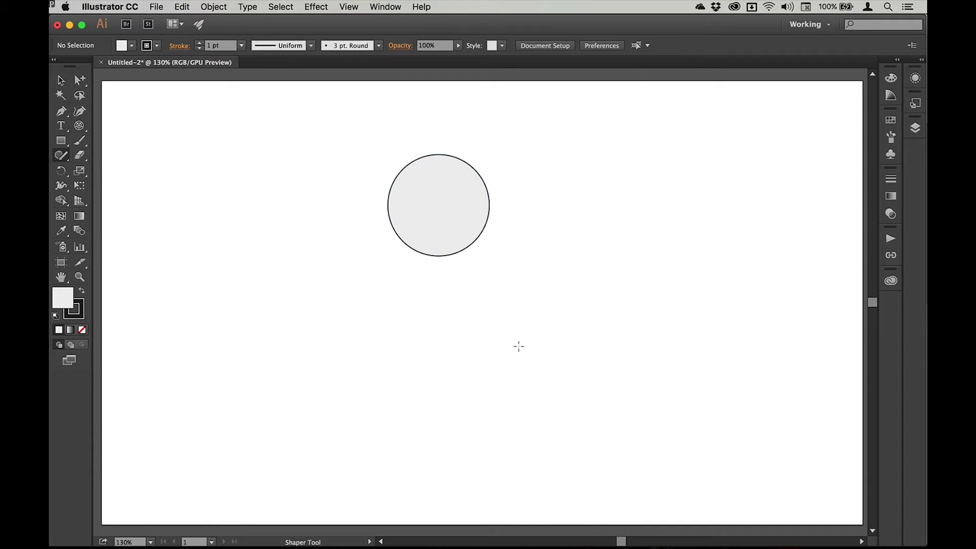
{"action": "left_click", "coordinate": [433, 206]}
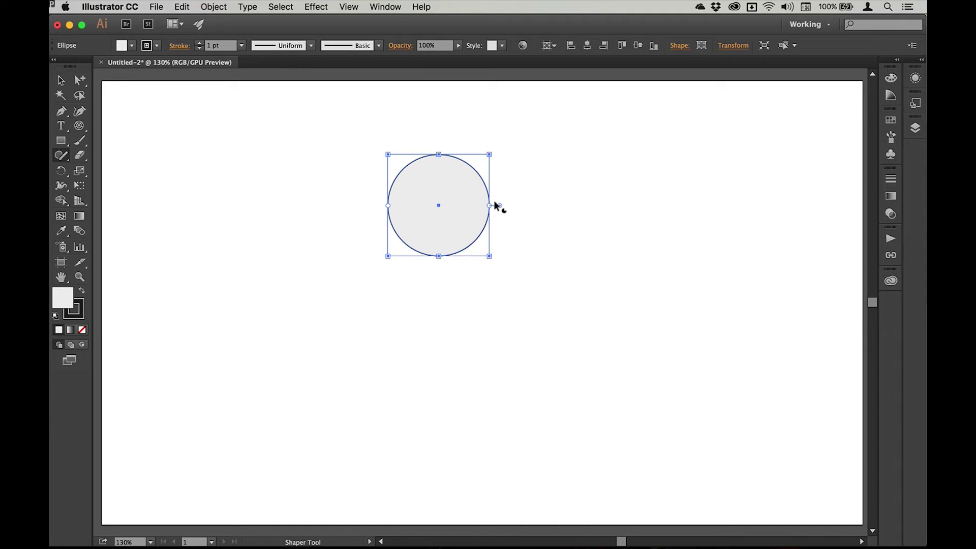
{"action": "left_click_drag", "start_coordinate": [494, 202], "coordinate": [491, 176]}
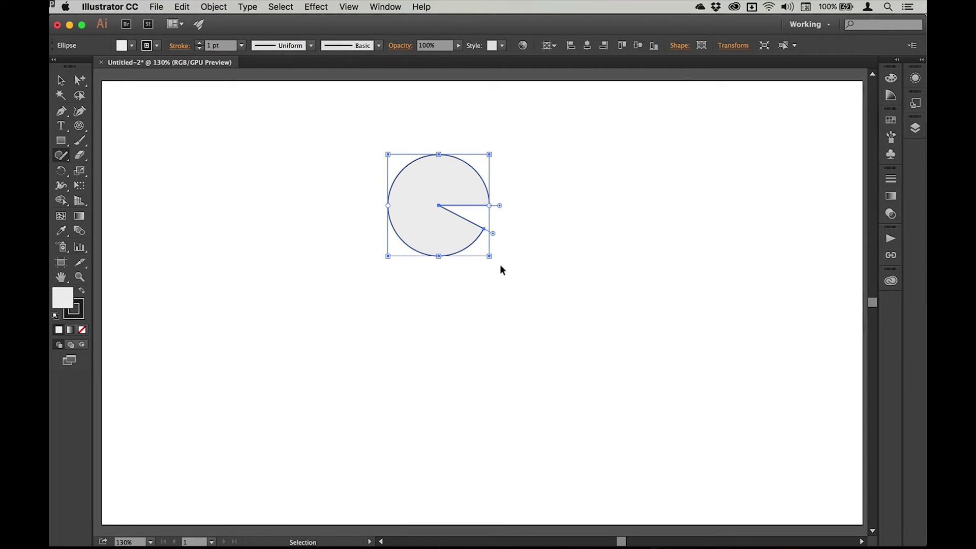
{"action": "key", "text": "super+z"}
Squash the circle into a wide ellipse, then stretch it back into a circle
{"action": "mouse_move", "coordinate": [438, 154]}
{"action": "left_mouse_down"}
{"action": "mouse_move", "coordinate": [438, 205]}
{"action": "mouse_move", "coordinate": [515, 192]}
{"action": "left_mouse_up"}
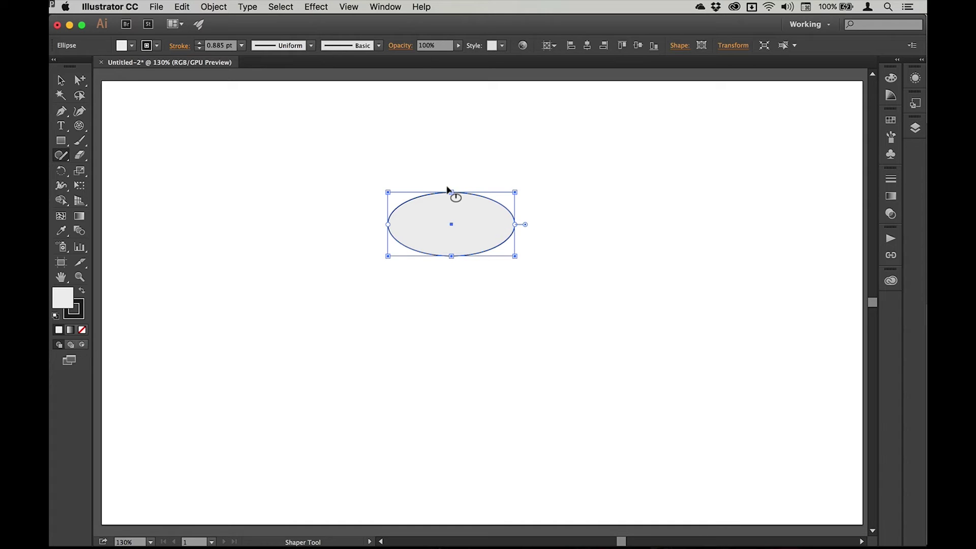
{"action": "left_click_drag", "start_coordinate": [450, 192], "coordinate": [447, 127]}
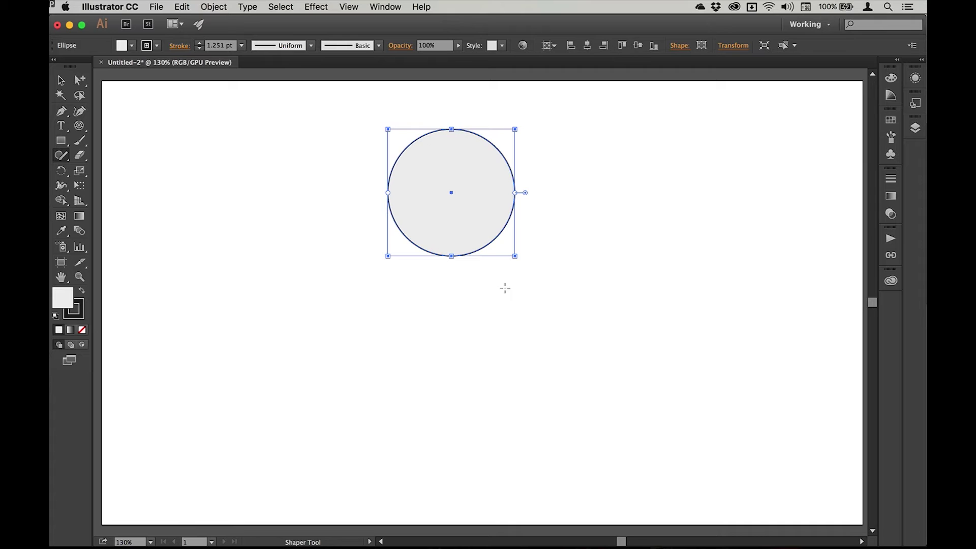
{"action": "mouse_move", "coordinate": [451, 193]}
{"action": "left_mouse_down"}
{"action": "mouse_move", "coordinate": [436, 209]}
{"action": "mouse_move", "coordinate": [451, 193]}
{"action": "left_mouse_up"}
Sketch a narrow rectangle under the circle, centre it, and lengthen it downward into a handle
{"action": "mouse_move", "coordinate": [419, 382]}
{"action": "left_mouse_down"}
{"action": "mouse_move", "coordinate": [434, 237]}
{"action": "mouse_move", "coordinate": [461, 227]}
{"action": "mouse_move", "coordinate": [475, 278]}
{"action": "mouse_move", "coordinate": [464, 396]}
{"action": "mouse_move", "coordinate": [428, 387]}
{"action": "left_mouse_up"}
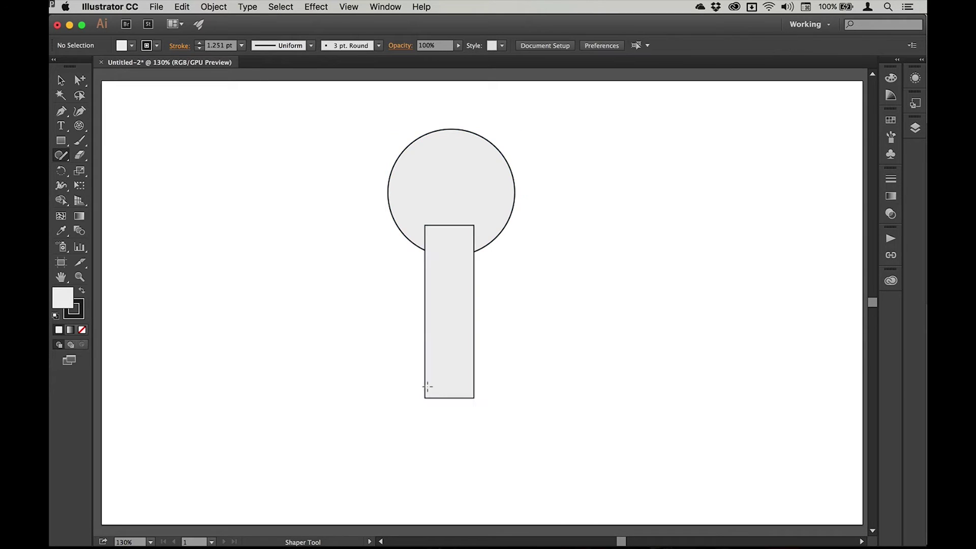
{"action": "left_click", "coordinate": [450, 313]}
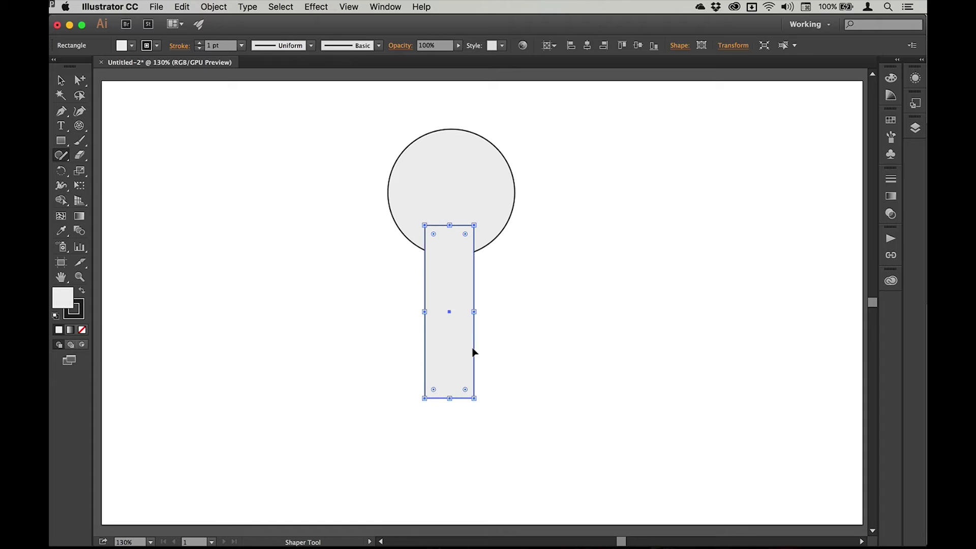
{"action": "mouse_move", "coordinate": [451, 310]}
{"action": "left_mouse_down"}
{"action": "mouse_move", "coordinate": [568, 296]}
{"action": "mouse_move", "coordinate": [448, 299]}
{"action": "mouse_move", "coordinate": [449, 311]}
{"action": "mouse_move", "coordinate": [448, 302]}
{"action": "left_mouse_up"}
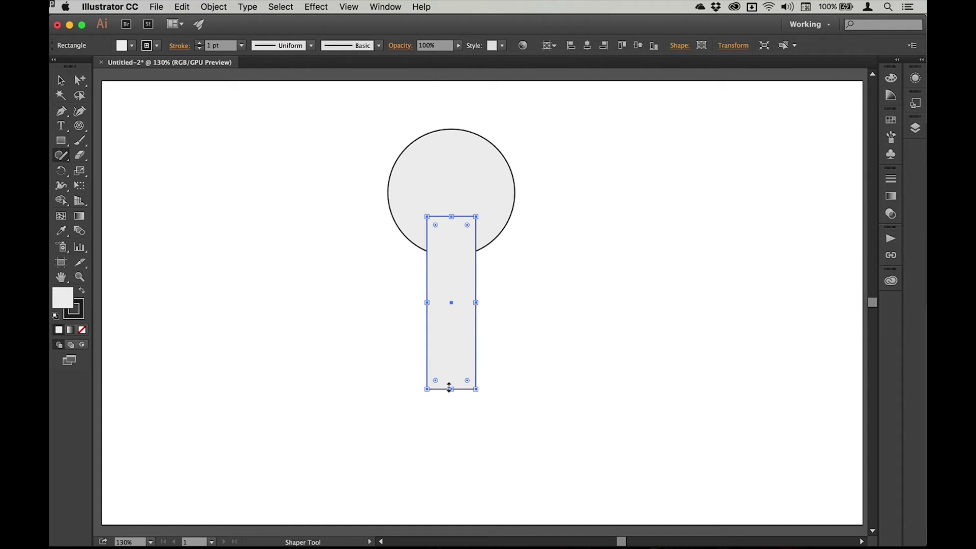
{"action": "mouse_move", "coordinate": [450, 389]}
{"action": "left_mouse_down"}
{"action": "mouse_move", "coordinate": [449, 438]}
{"action": "mouse_move", "coordinate": [460, 415]}
{"action": "mouse_move", "coordinate": [452, 404]}
{"action": "left_mouse_up"}
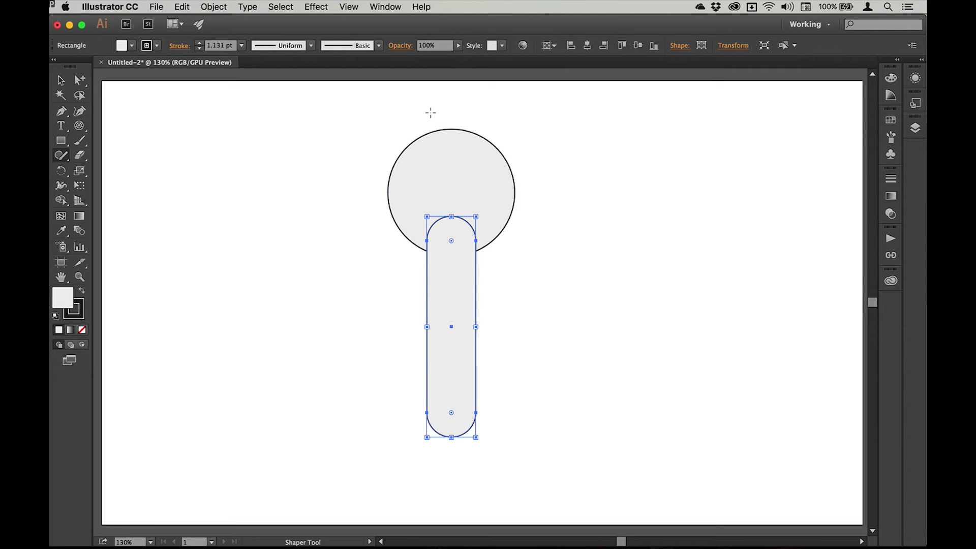
Sketch a small rectangle over the circle's top, resize it, and align it with the handle
{"action": "mouse_move", "coordinate": [479, 179]}
{"action": "left_mouse_down"}
{"action": "mouse_move", "coordinate": [477, 116]}
{"action": "mouse_move", "coordinate": [433, 116]}
{"action": "left_mouse_up"}
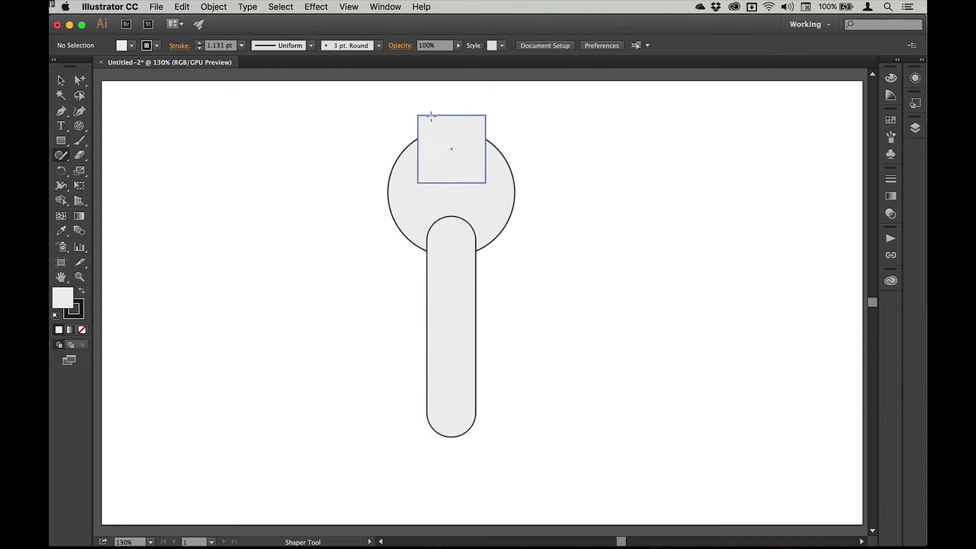
{"action": "left_click", "coordinate": [451, 148]}
{"action": "mouse_move", "coordinate": [452, 183]}
{"action": "left_mouse_down"}
{"action": "mouse_move", "coordinate": [451, 213]}
{"action": "mouse_move", "coordinate": [450, 200]}
{"action": "left_mouse_up"}
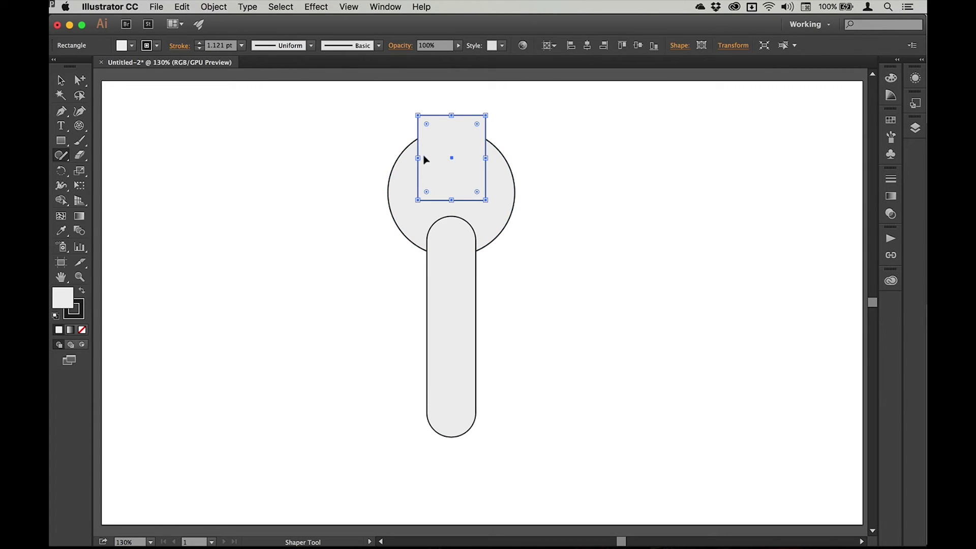
{"action": "mouse_move", "coordinate": [450, 157]}
{"action": "left_mouse_down"}
{"action": "mouse_move", "coordinate": [416, 157]}
{"action": "mouse_move", "coordinate": [427, 157]}
{"action": "left_mouse_up"}
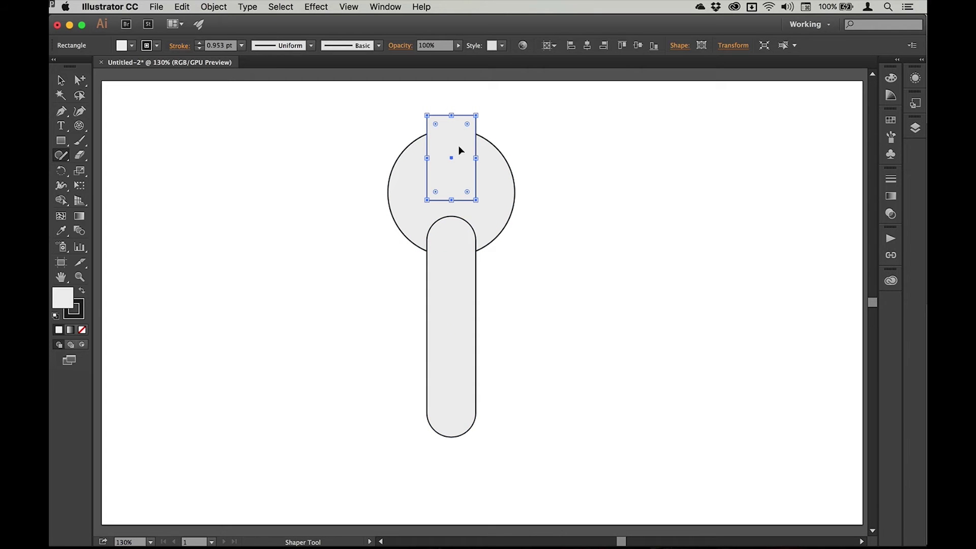
Give the small rectangle rounded corners, then cycle them through concave to chamfered
{"action": "left_click_drag", "start_coordinate": [466, 123], "coordinate": [457, 134]}
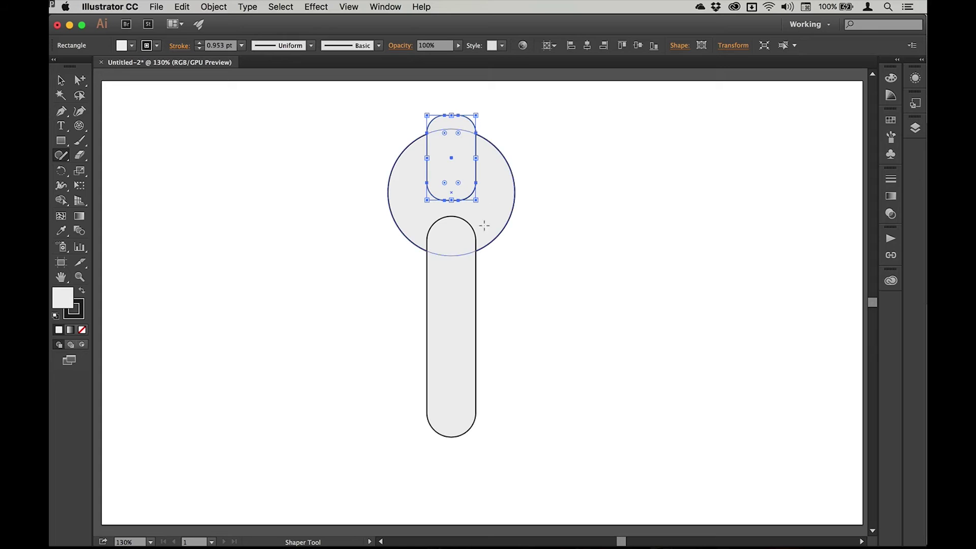
{"action": "left_click", "coordinate": [456, 182], "text": "alt"}
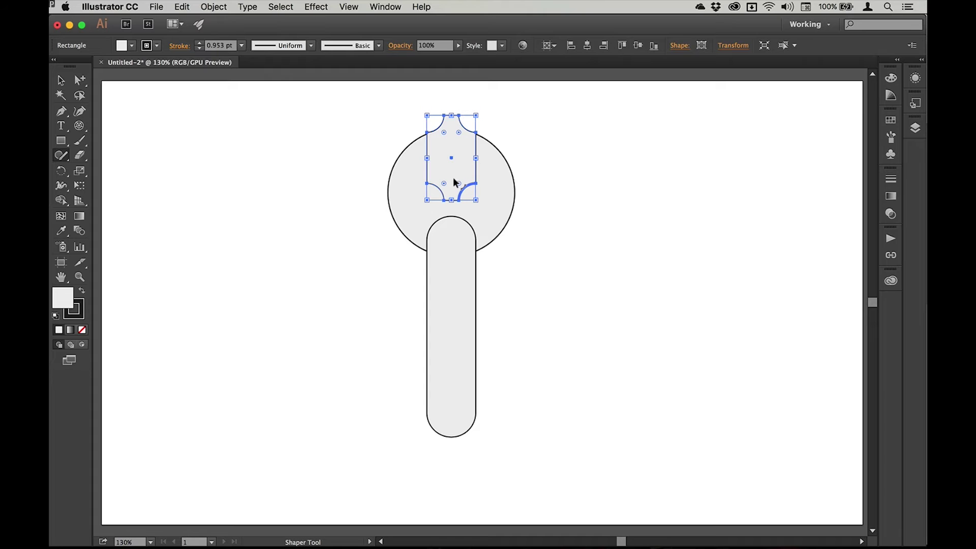
{"action": "left_click", "coordinate": [453, 178], "text": "alt"}
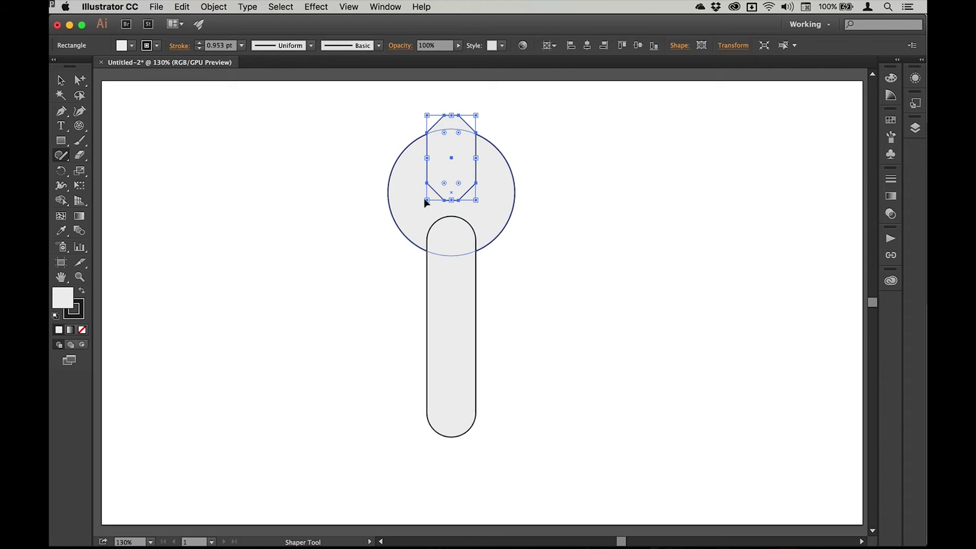
{"action": "left_click", "coordinate": [504, 126]}
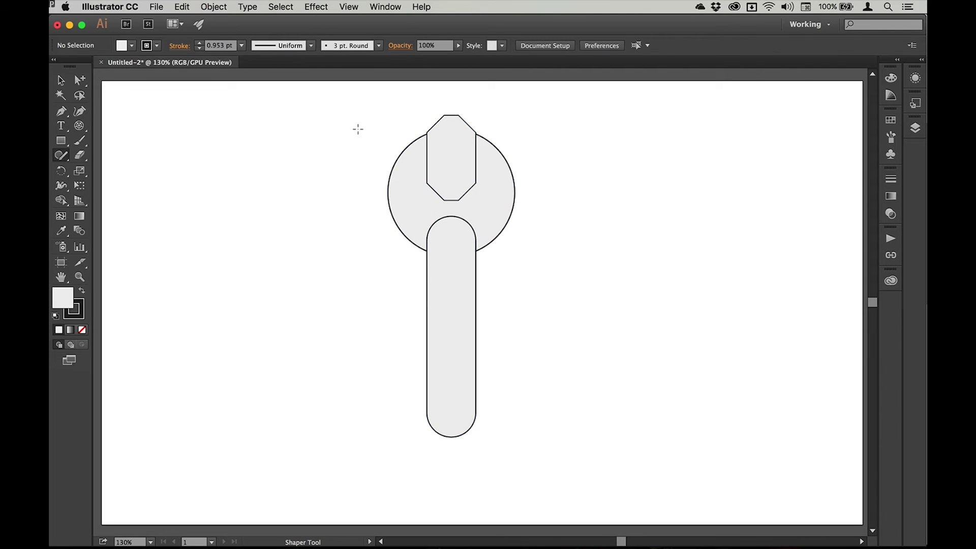
{"action": "left_click", "coordinate": [445, 174]}
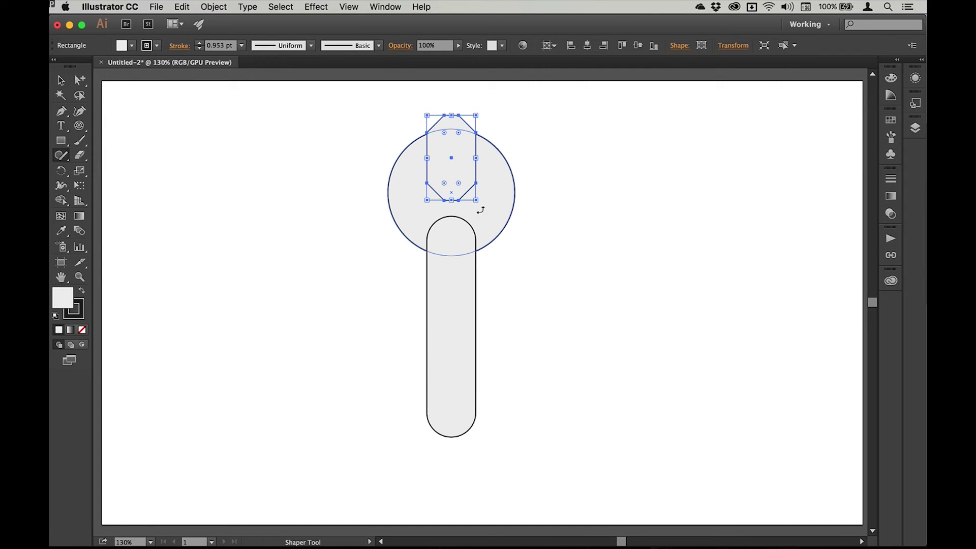
Shorten the chamfered rectangle, punch it out of the circle, and merge the circle with the handle
{"action": "left_click_drag", "start_coordinate": [448, 201], "coordinate": [448, 187]}
{"action": "left_click", "coordinate": [517, 126]}
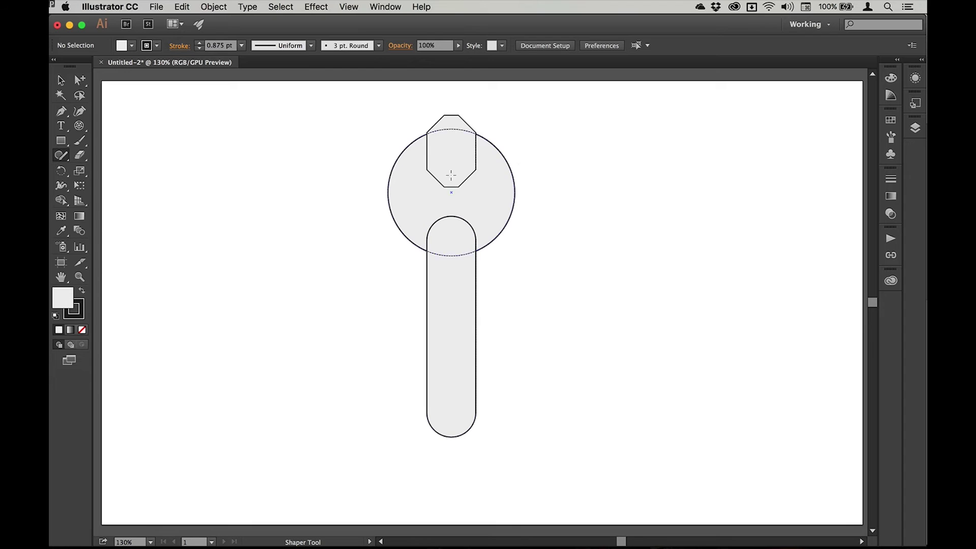
{"action": "mouse_move", "coordinate": [449, 105]}
{"action": "left_mouse_down"}
{"action": "mouse_move", "coordinate": [441, 136]}
{"action": "mouse_move", "coordinate": [450, 176]}
{"action": "left_mouse_up"}
{"action": "left_click_drag", "start_coordinate": [428, 222], "coordinate": [451, 229]}
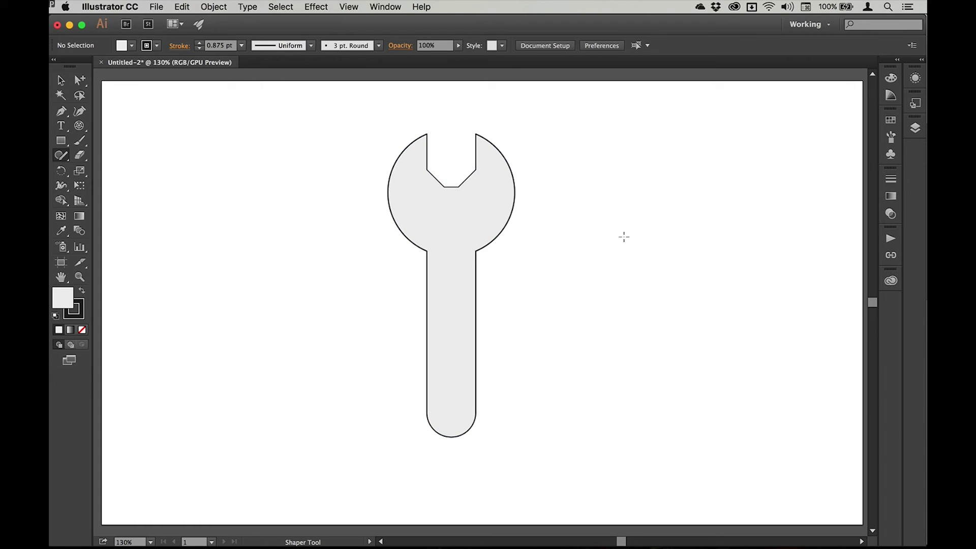
Sketch a diamond and a hexagon right of the wrench, then reduce the hexagon to a triangle
{"action": "mouse_move", "coordinate": [562, 182]}
{"action": "left_mouse_down"}
{"action": "mouse_move", "coordinate": [562, 226]}
{"action": "mouse_move", "coordinate": [593, 250]}
{"action": "mouse_move", "coordinate": [614, 244]}
{"action": "mouse_move", "coordinate": [632, 206]}
{"action": "left_mouse_up"}
{"action": "left_click_drag", "start_coordinate": [556, 183], "coordinate": [557, 184]}
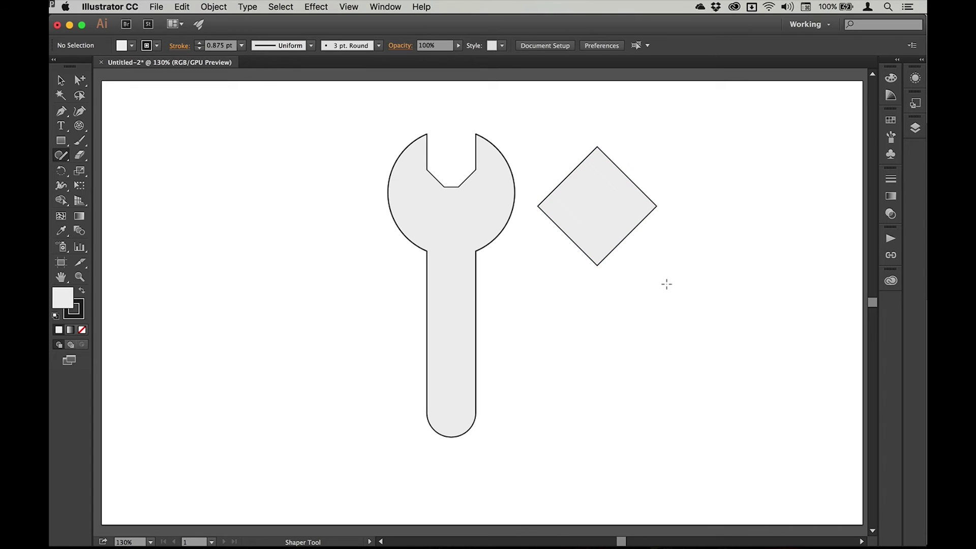
{"action": "mouse_move", "coordinate": [676, 212]}
{"action": "left_mouse_down"}
{"action": "mouse_move", "coordinate": [714, 247]}
{"action": "mouse_move", "coordinate": [741, 192]}
{"action": "mouse_move", "coordinate": [682, 192]}
{"action": "left_mouse_up"}
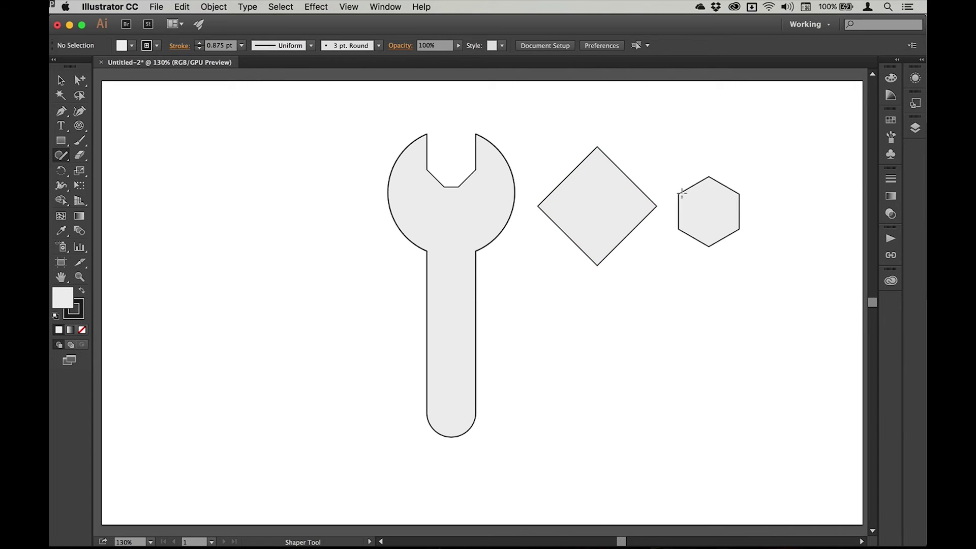
{"action": "left_click", "coordinate": [707, 211]}
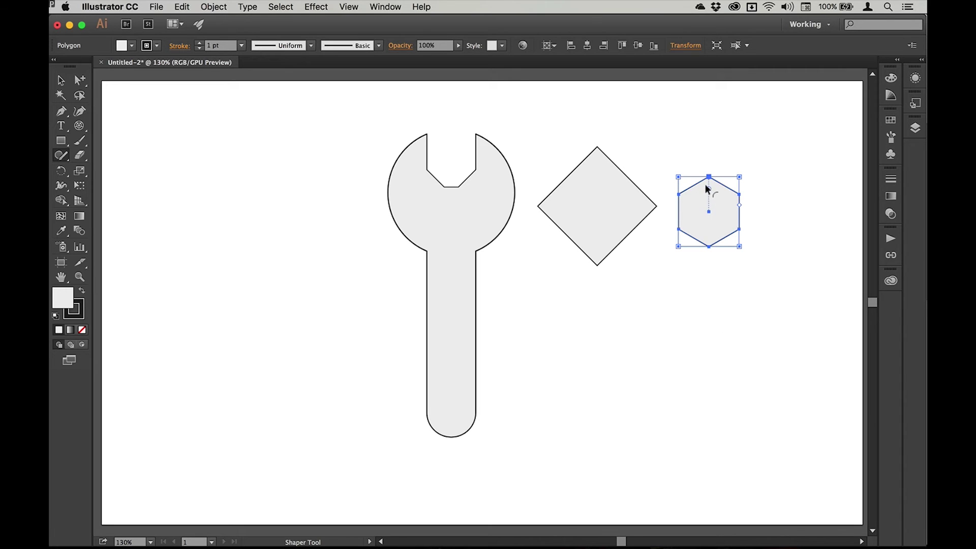
{"action": "left_click_drag", "start_coordinate": [708, 189], "coordinate": [757, 186]}
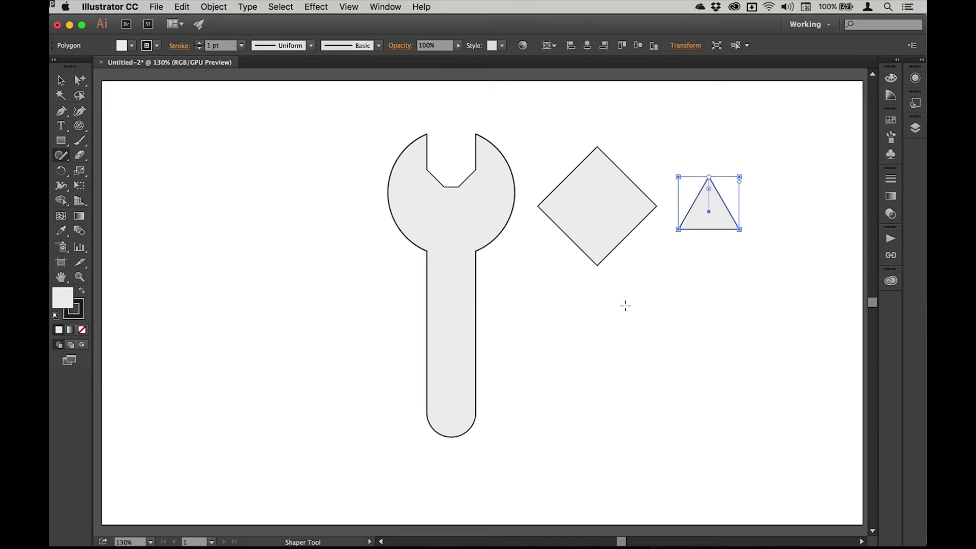
Scribble away the diamond and the triangle beside the wrench
{"action": "left_click", "coordinate": [650, 240]}
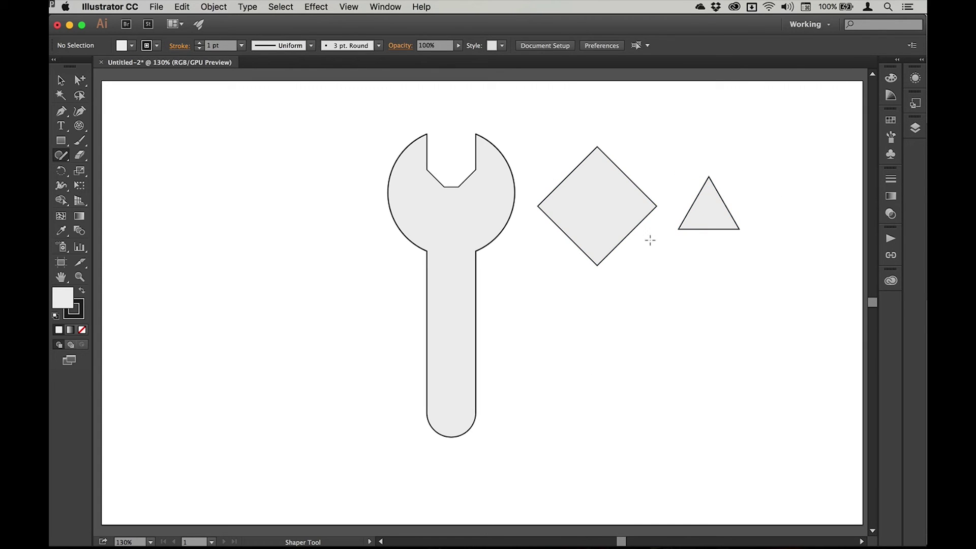
{"action": "mouse_move", "coordinate": [580, 166]}
{"action": "left_mouse_down"}
{"action": "mouse_move", "coordinate": [563, 186]}
{"action": "mouse_move", "coordinate": [595, 201]}
{"action": "left_mouse_up"}
{"action": "mouse_move", "coordinate": [699, 192]}
{"action": "left_mouse_down"}
{"action": "mouse_move", "coordinate": [684, 210]}
{"action": "mouse_move", "coordinate": [733, 216]}
{"action": "left_mouse_up"}
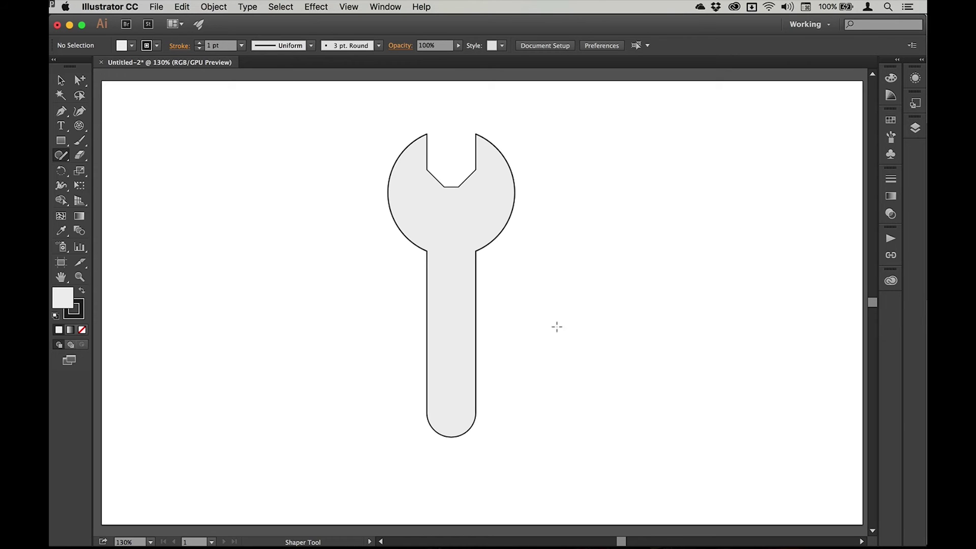
Sketch a new diamond, draw a horizontal line across it, and erase its lower half
{"action": "mouse_move", "coordinate": [642, 191]}
{"action": "left_mouse_down"}
{"action": "mouse_move", "coordinate": [544, 270]}
{"action": "mouse_move", "coordinate": [640, 365]}
{"action": "mouse_move", "coordinate": [673, 341]}
{"action": "mouse_move", "coordinate": [735, 257]}
{"action": "mouse_move", "coordinate": [642, 191]}
{"action": "left_mouse_up"}
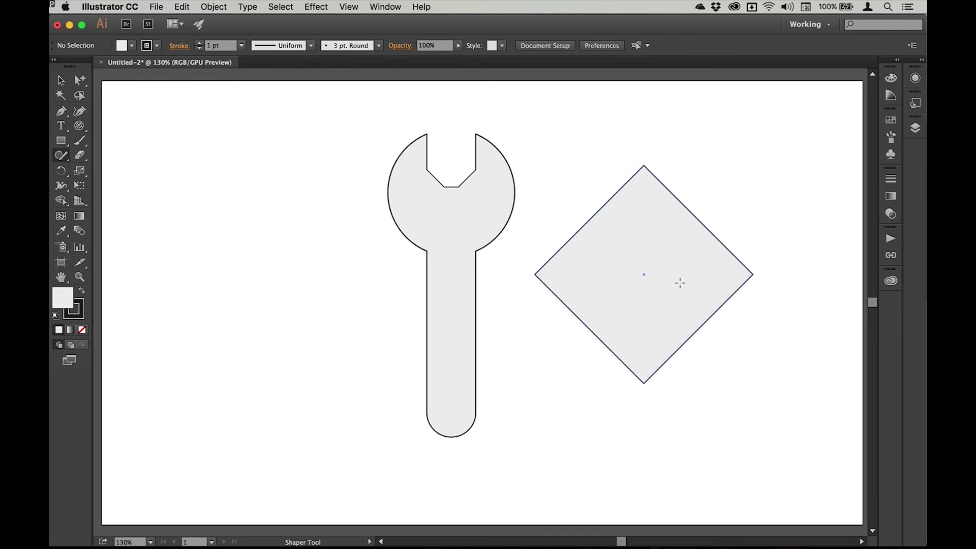
{"action": "left_click_drag", "start_coordinate": [551, 275], "coordinate": [753, 280]}
{"action": "left_click_drag", "start_coordinate": [556, 354], "coordinate": [681, 335]}
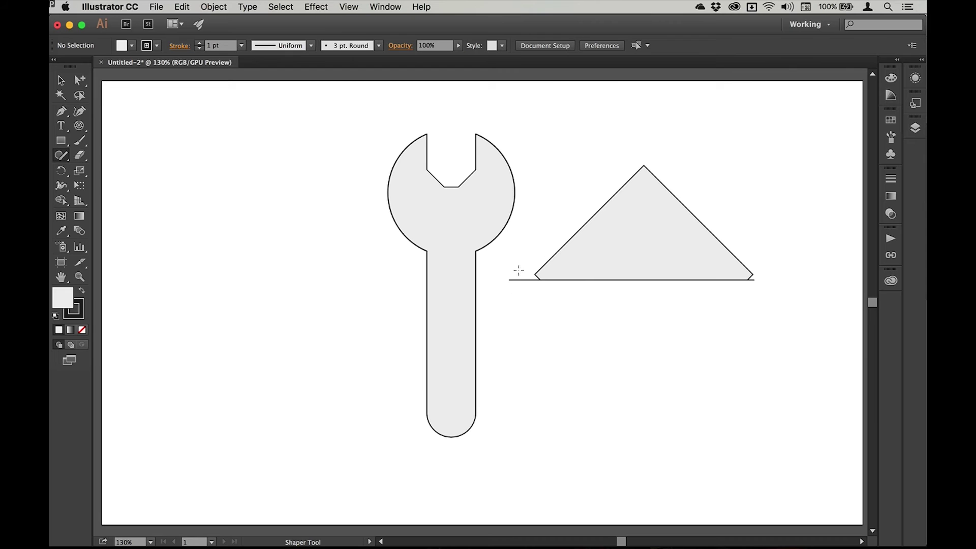
{"action": "left_click_drag", "start_coordinate": [519, 271], "coordinate": [523, 277]}
Draw a straight line along the triangle's base and erase the strip and stubs around it
{"action": "mouse_move", "coordinate": [511, 270]}
{"action": "left_mouse_down"}
{"action": "mouse_move", "coordinate": [629, 279]}
{"action": "mouse_move", "coordinate": [783, 269]}
{"action": "left_mouse_up"}
{"action": "mouse_move", "coordinate": [524, 285]}
{"action": "left_mouse_down"}
{"action": "mouse_move", "coordinate": [541, 271]}
{"action": "mouse_move", "coordinate": [585, 284]}
{"action": "left_mouse_up"}
{"action": "left_click_drag", "start_coordinate": [513, 245], "coordinate": [534, 287]}
{"action": "mouse_move", "coordinate": [757, 261]}
{"action": "left_mouse_down"}
{"action": "mouse_move", "coordinate": [777, 273]}
{"action": "mouse_move", "coordinate": [788, 295]}
{"action": "left_mouse_up"}
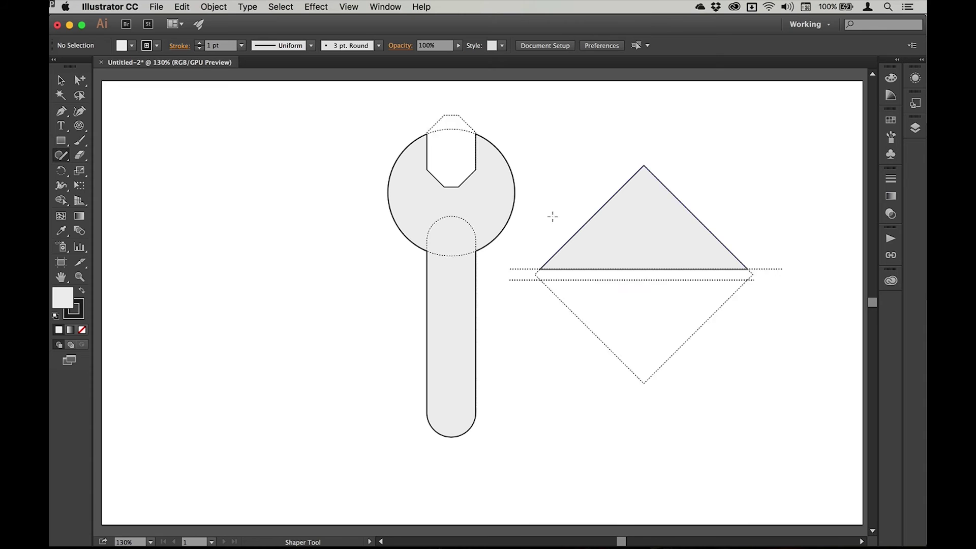
Stretch the wrench's jaw cutout upward, widen it, and drag it deeper into the head
{"action": "left_click", "coordinate": [474, 157]}
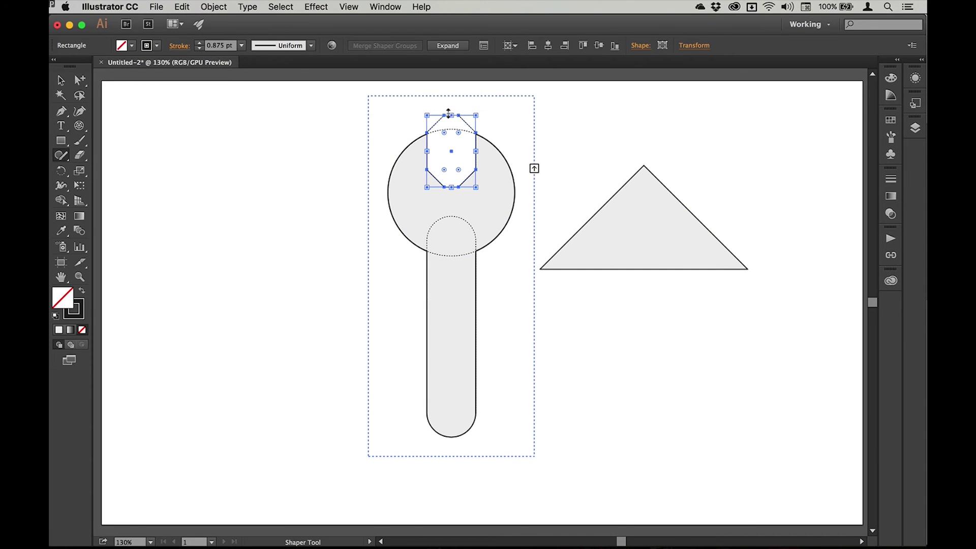
{"action": "left_click_drag", "start_coordinate": [448, 113], "coordinate": [450, 111]}
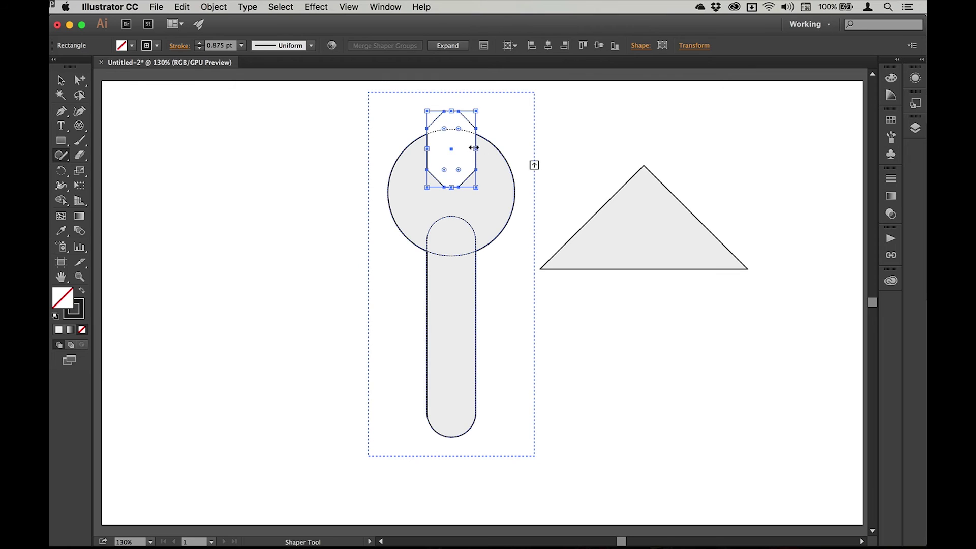
{"action": "left_click_drag", "start_coordinate": [474, 148], "coordinate": [482, 149]}
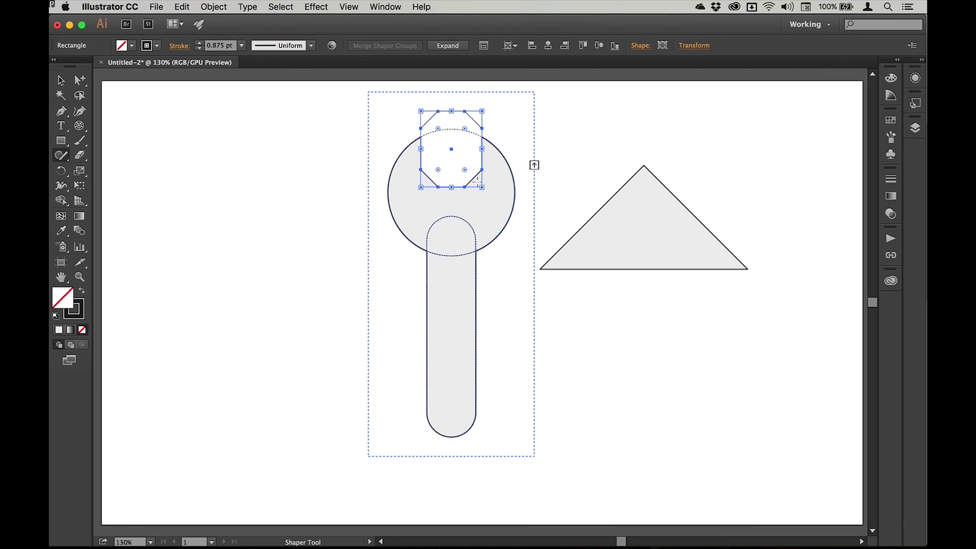
{"action": "left_click", "coordinate": [575, 135]}
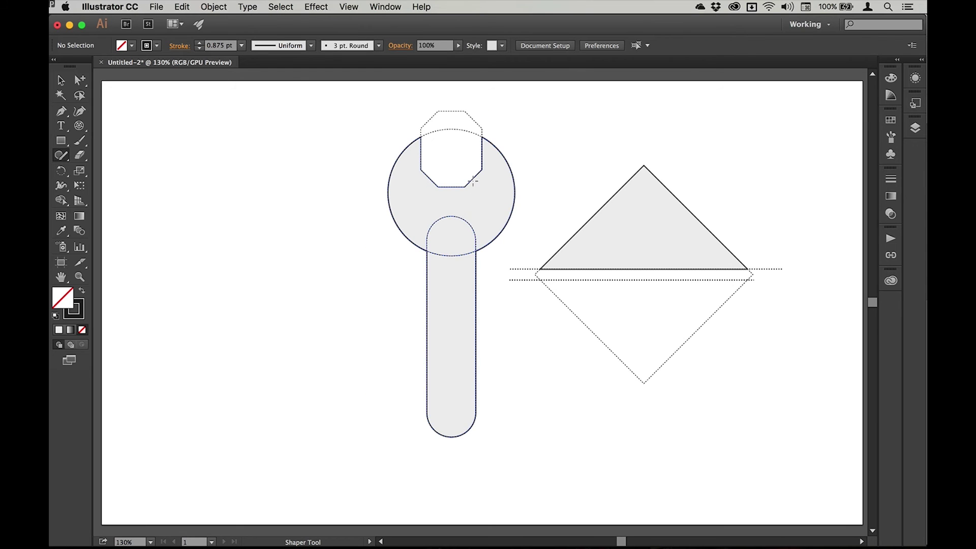
{"action": "left_click", "coordinate": [472, 153]}
{"action": "mouse_move", "coordinate": [449, 186]}
{"action": "left_mouse_down"}
{"action": "mouse_move", "coordinate": [450, 216]}
{"action": "mouse_move", "coordinate": [449, 202]}
{"action": "left_mouse_up"}
Sketch two squares on the triangle's apex and move one to the peak's right side
{"action": "left_click", "coordinate": [594, 163]}
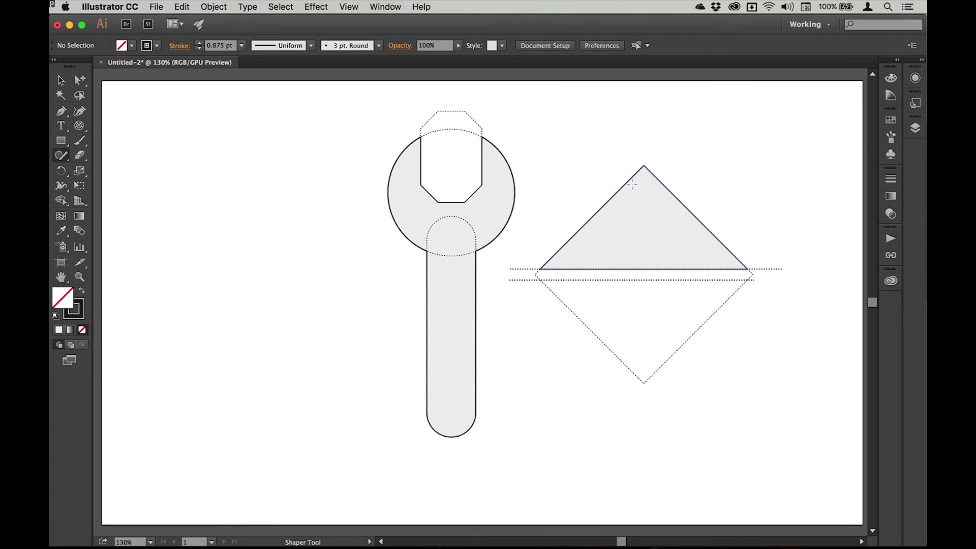
{"action": "mouse_move", "coordinate": [618, 179]}
{"action": "left_mouse_down"}
{"action": "mouse_move", "coordinate": [624, 189]}
{"action": "mouse_move", "coordinate": [670, 188]}
{"action": "mouse_move", "coordinate": [654, 157]}
{"action": "mouse_move", "coordinate": [624, 178]}
{"action": "left_mouse_up"}
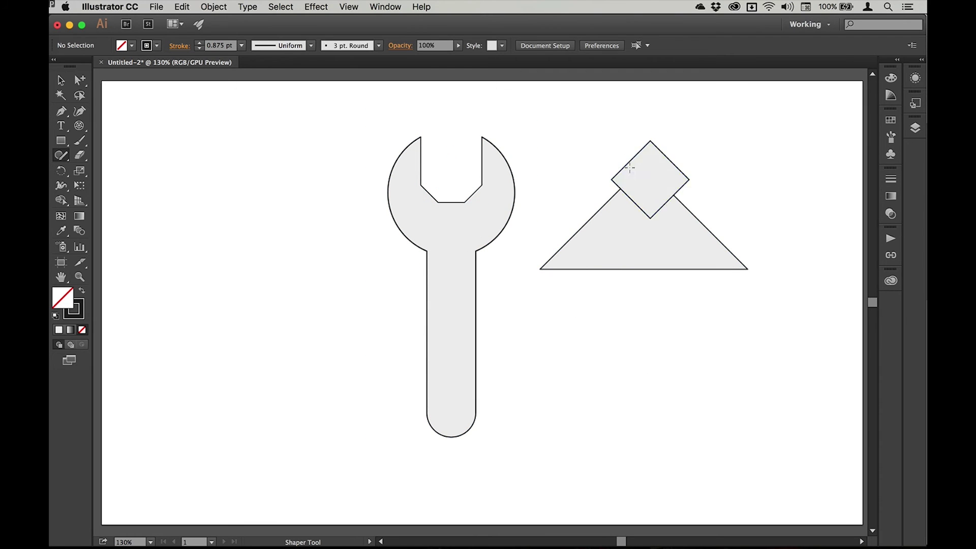
{"action": "mouse_move", "coordinate": [610, 211]}
{"action": "left_mouse_down"}
{"action": "mouse_move", "coordinate": [617, 220]}
{"action": "mouse_move", "coordinate": [647, 184]}
{"action": "mouse_move", "coordinate": [593, 192]}
{"action": "left_mouse_up"}
{"action": "left_click", "coordinate": [621, 192]}
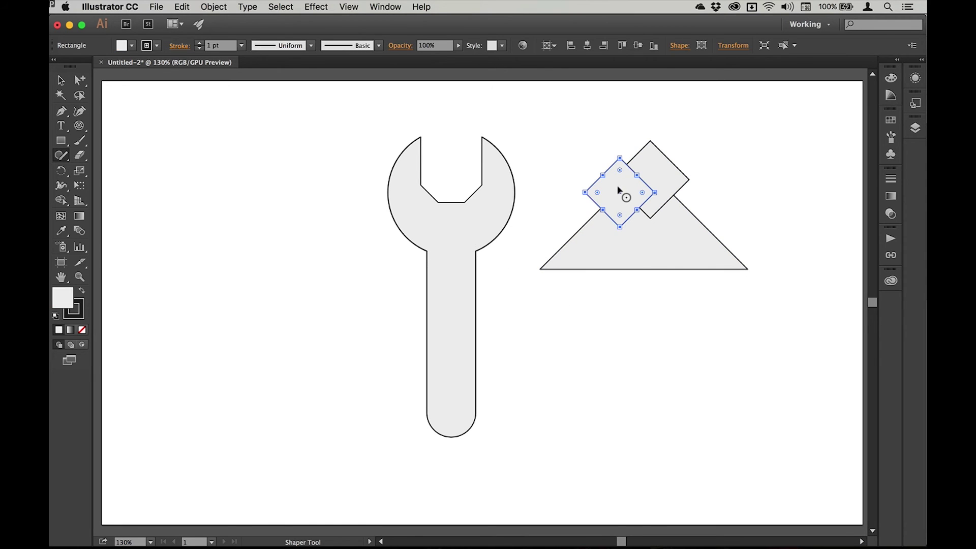
{"action": "left_click_drag", "start_coordinate": [621, 192], "coordinate": [667, 194]}
Erase the top square and trim the others into a jagged snowline
{"action": "left_click", "coordinate": [707, 160]}
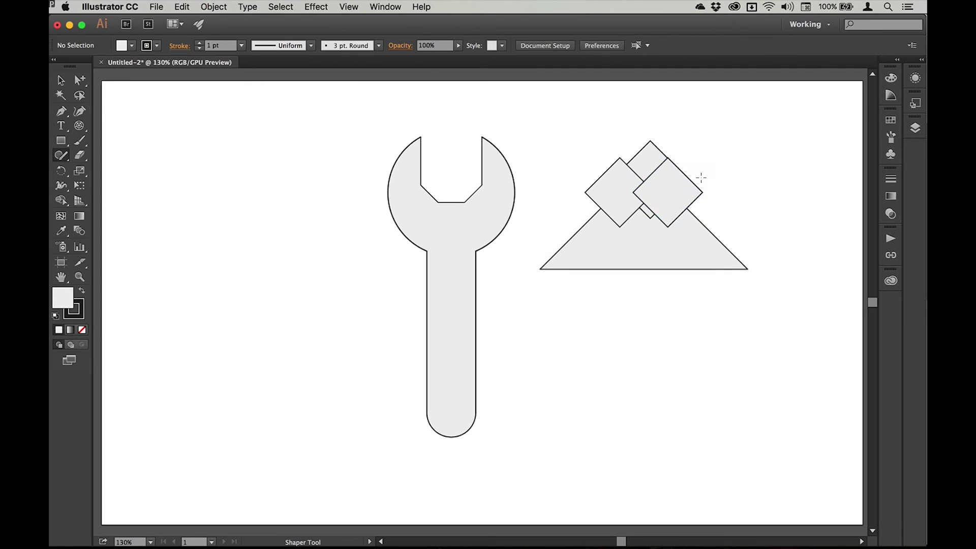
{"action": "mouse_move", "coordinate": [648, 136]}
{"action": "left_mouse_down"}
{"action": "mouse_move", "coordinate": [661, 164]}
{"action": "mouse_move", "coordinate": [684, 171]}
{"action": "left_mouse_up"}
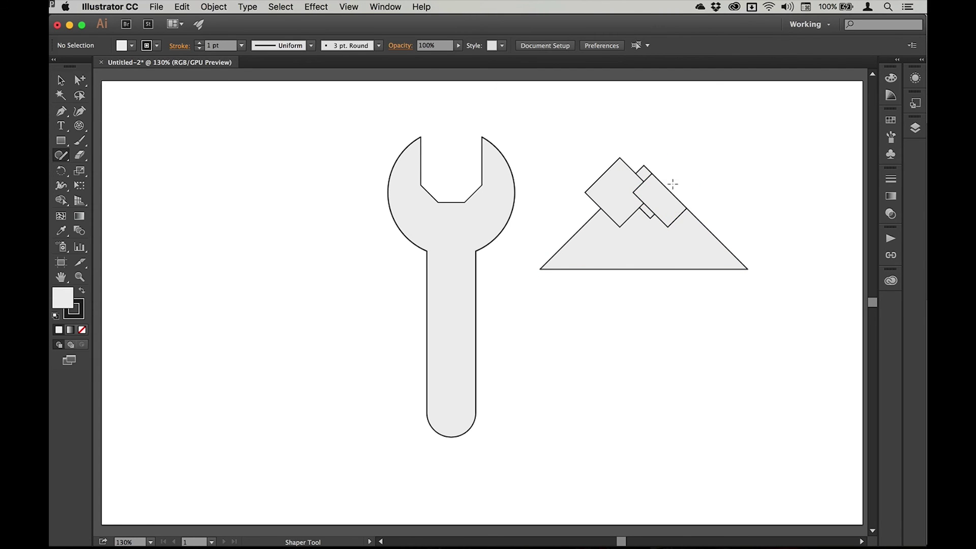
{"action": "mouse_move", "coordinate": [634, 152]}
{"action": "left_mouse_down"}
{"action": "mouse_move", "coordinate": [603, 181]}
{"action": "mouse_move", "coordinate": [630, 197]}
{"action": "mouse_move", "coordinate": [656, 190]}
{"action": "mouse_move", "coordinate": [648, 212]}
{"action": "left_mouse_up"}
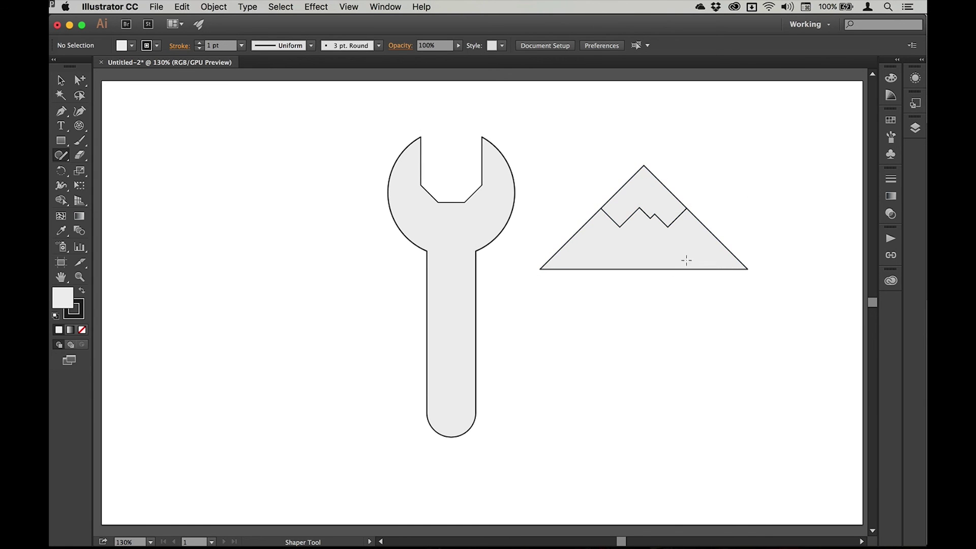
Fill the mountain triangle dark brown from the Control bar swatches, then reselect a peak square
{"action": "left_click", "coordinate": [609, 249]}
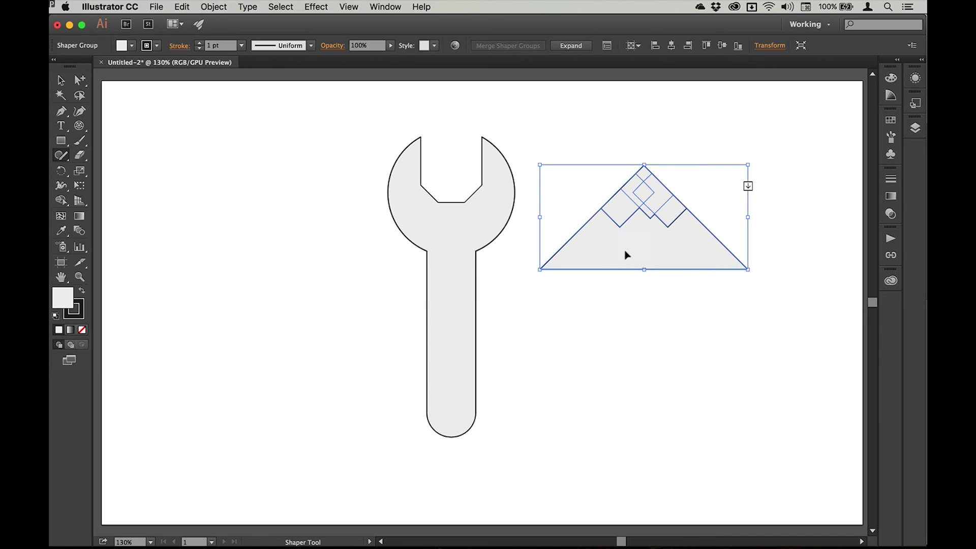
{"action": "double_click", "coordinate": [644, 253]}
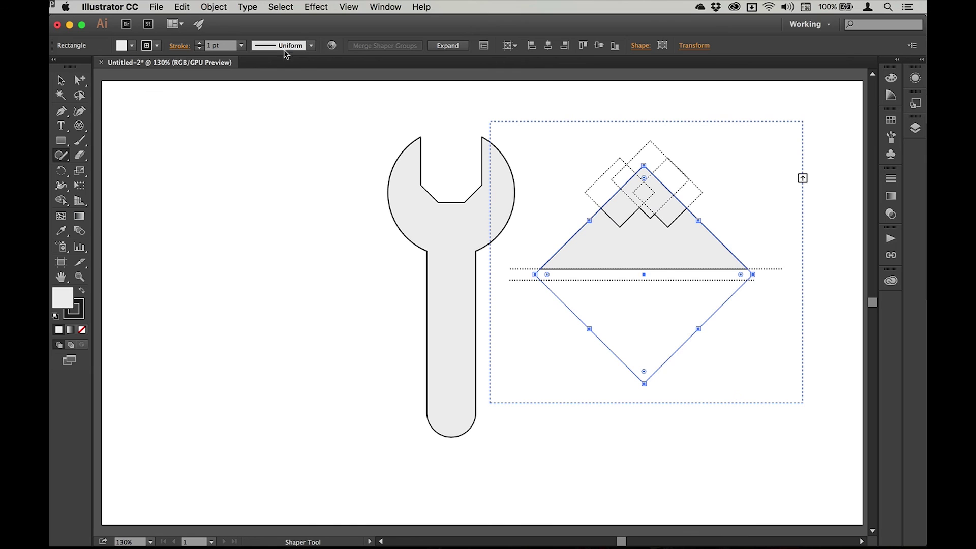
{"action": "left_click", "coordinate": [132, 46]}
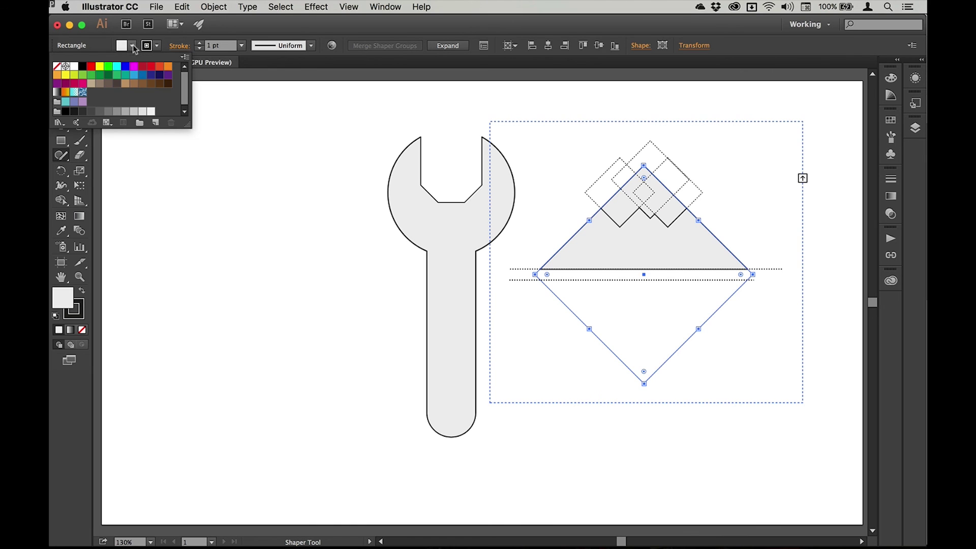
{"action": "left_click", "coordinate": [151, 83]}
{"action": "left_click", "coordinate": [697, 109]}
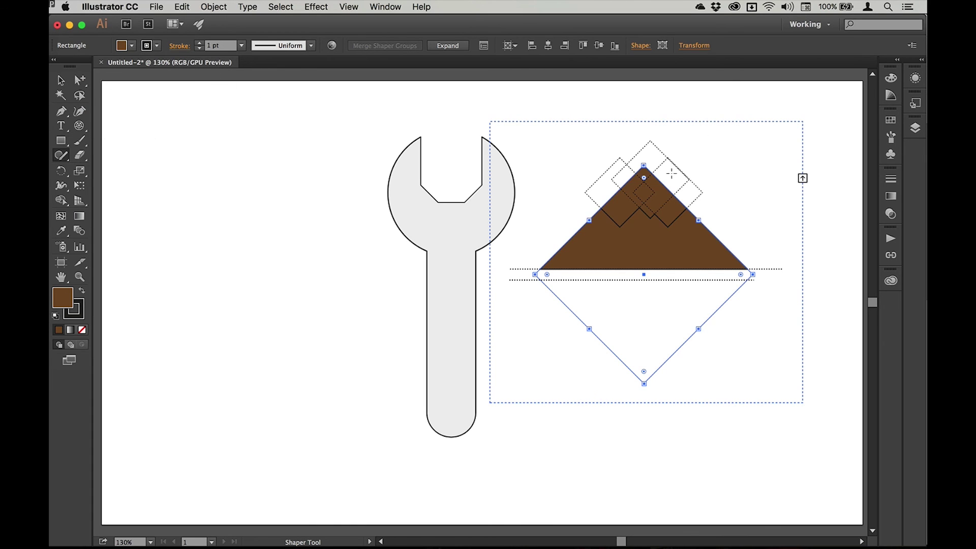
{"action": "left_click", "coordinate": [757, 237]}
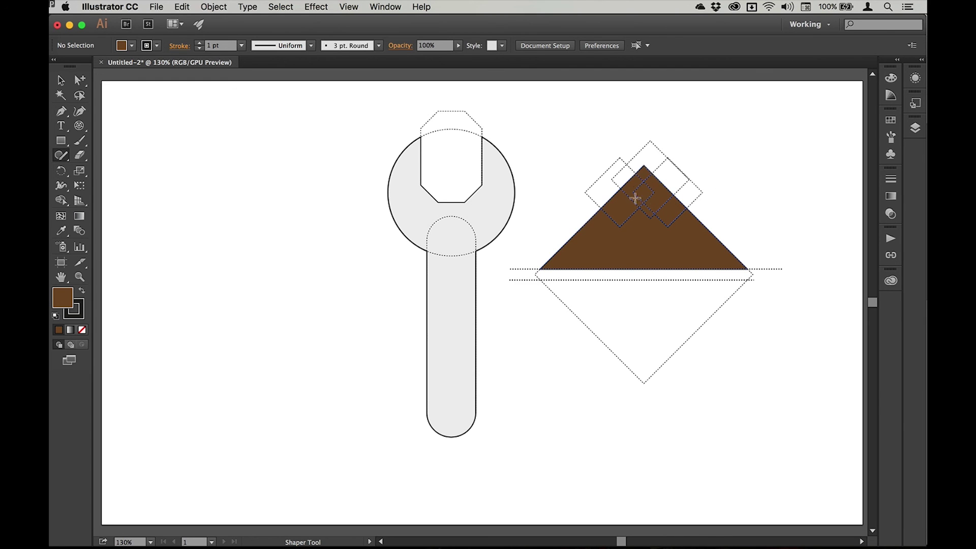
{"action": "left_click", "coordinate": [670, 206]}
{"action": "left_click", "coordinate": [667, 206]}
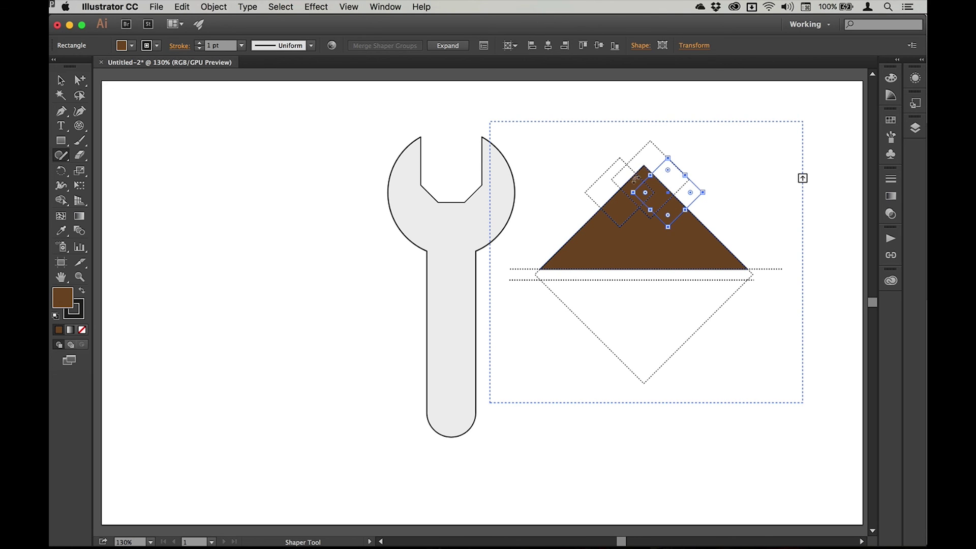
Zoom into the peak, select the three peak shapes, and fill them white
{"action": "left_click", "coordinate": [645, 163]}
{"action": "scroll", "coordinate": [671, 228], "scroll_direction": "up", "scroll_amount": 5}
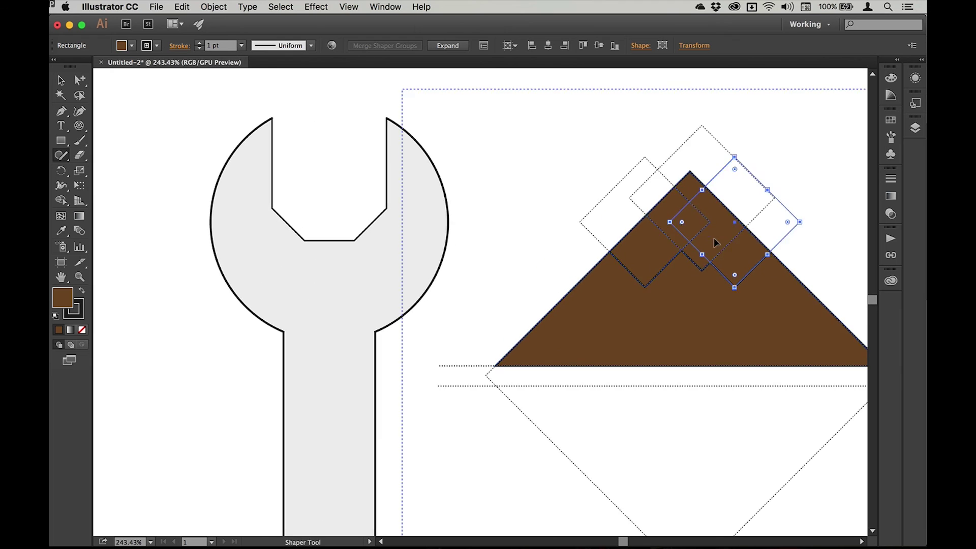
{"action": "left_click_drag", "start_coordinate": [700, 240], "coordinate": [625, 215]}
{"action": "left_click", "coordinate": [625, 216]}
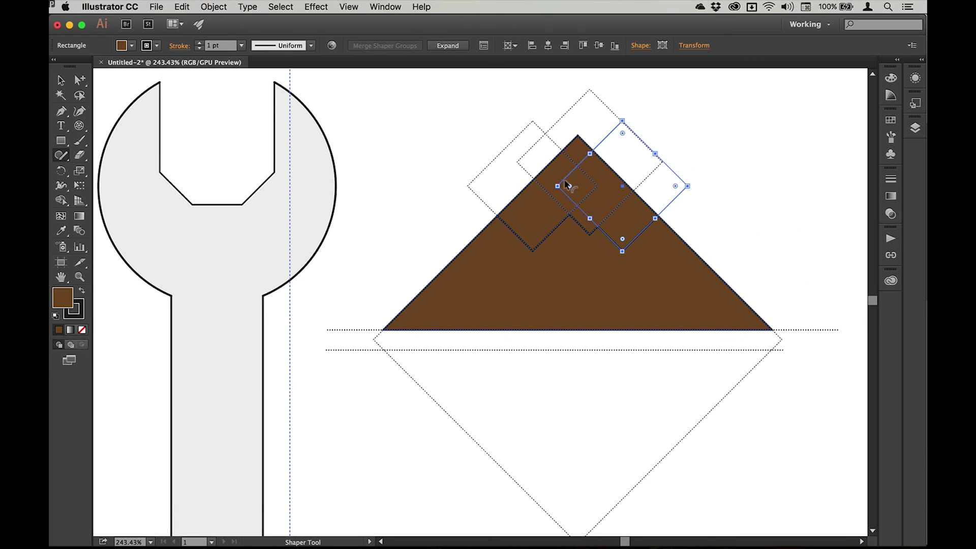
{"action": "left_click", "coordinate": [575, 150], "text": "shift"}
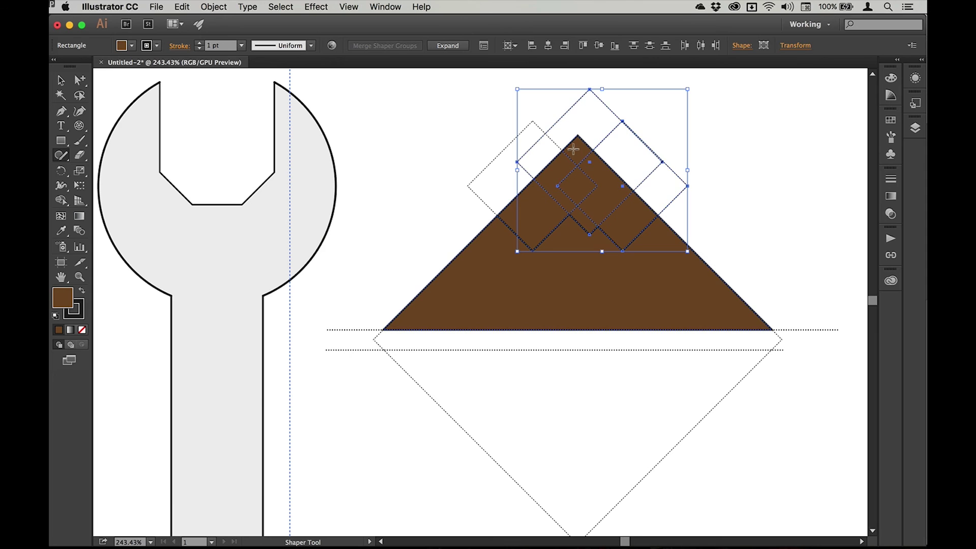
{"action": "left_click", "coordinate": [525, 204], "text": "shift"}
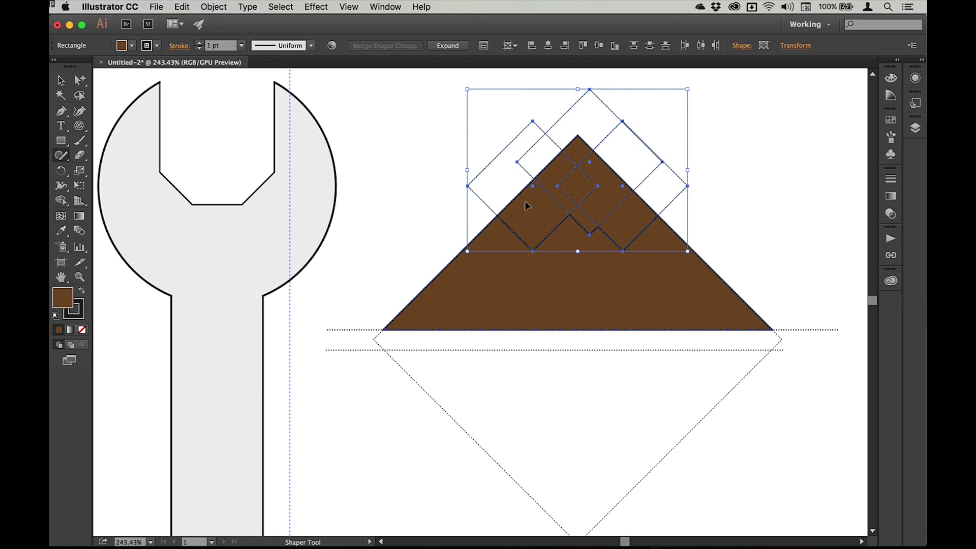
{"action": "left_click", "coordinate": [133, 46]}
{"action": "left_click", "coordinate": [74, 66]}
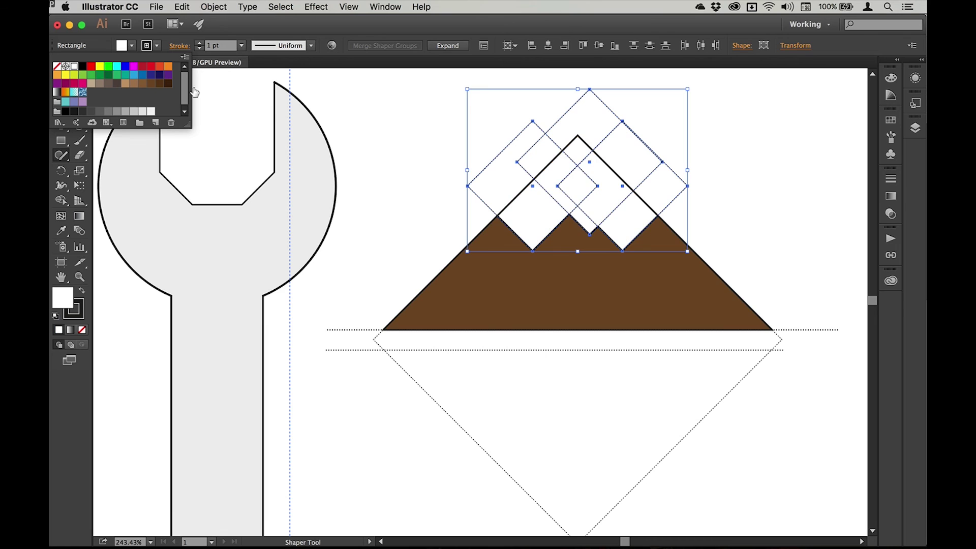
{"action": "left_click", "coordinate": [752, 140]}
Deselect everything and fit the artboard with the grey wrench and snow-capped brown mountain in view
{"action": "left_click", "coordinate": [730, 156]}
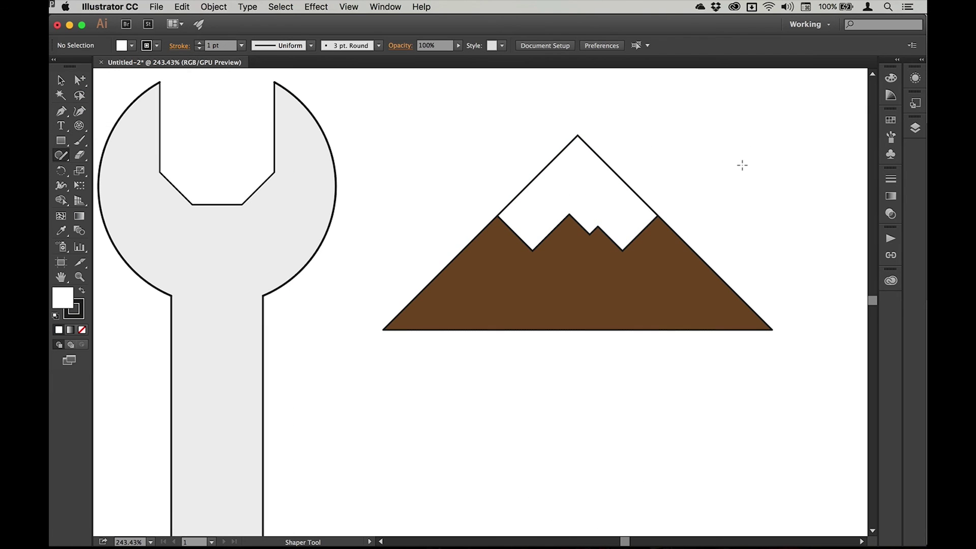
{"action": "key", "text": "super+0"}
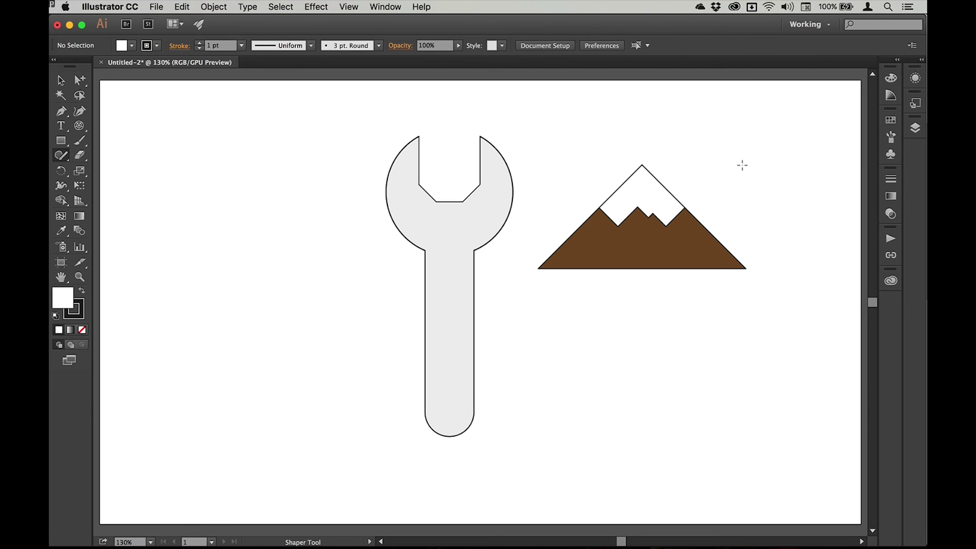